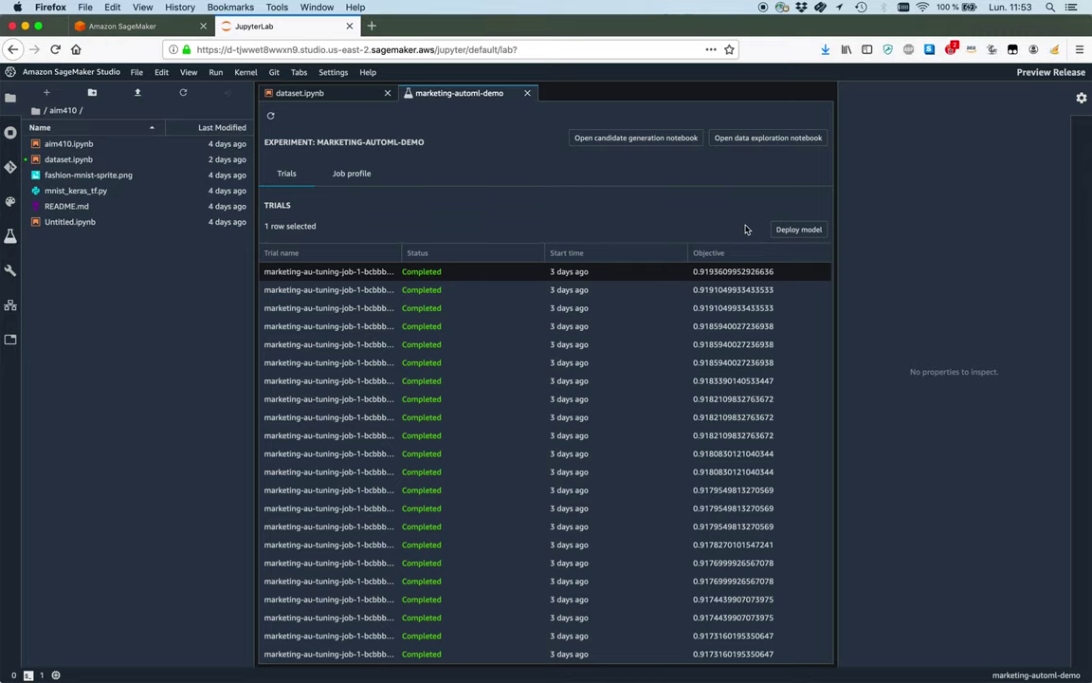
Start deploying the selected top trial's model and name its endpoint marketing-automl-bestmodel
click(793, 232)
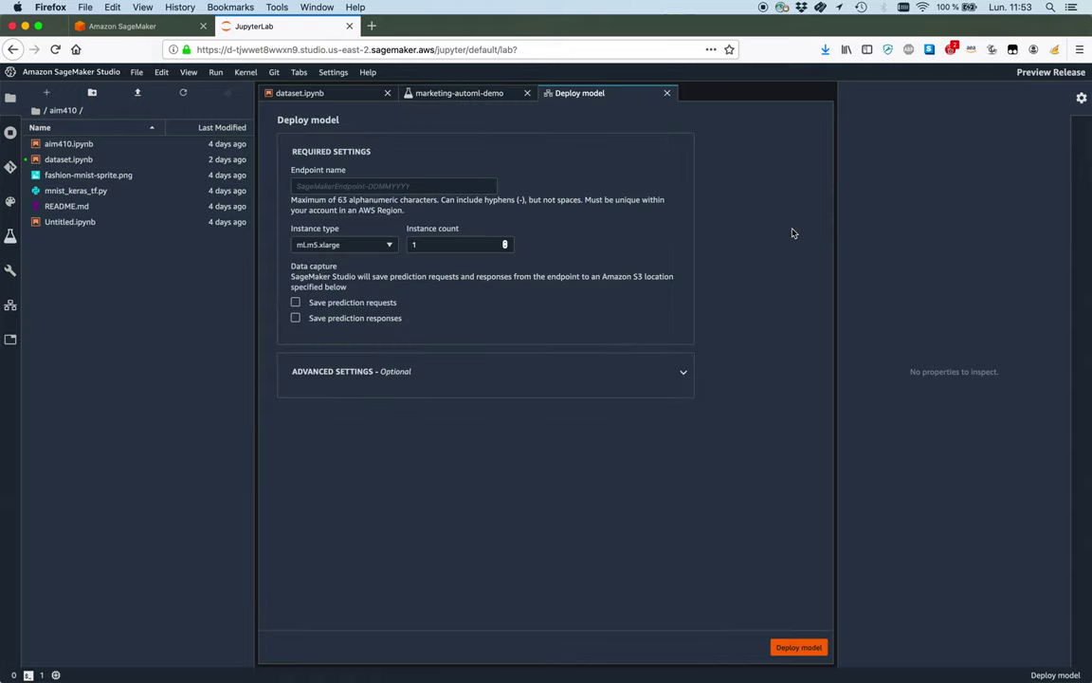
click(440, 187)
text(ma)
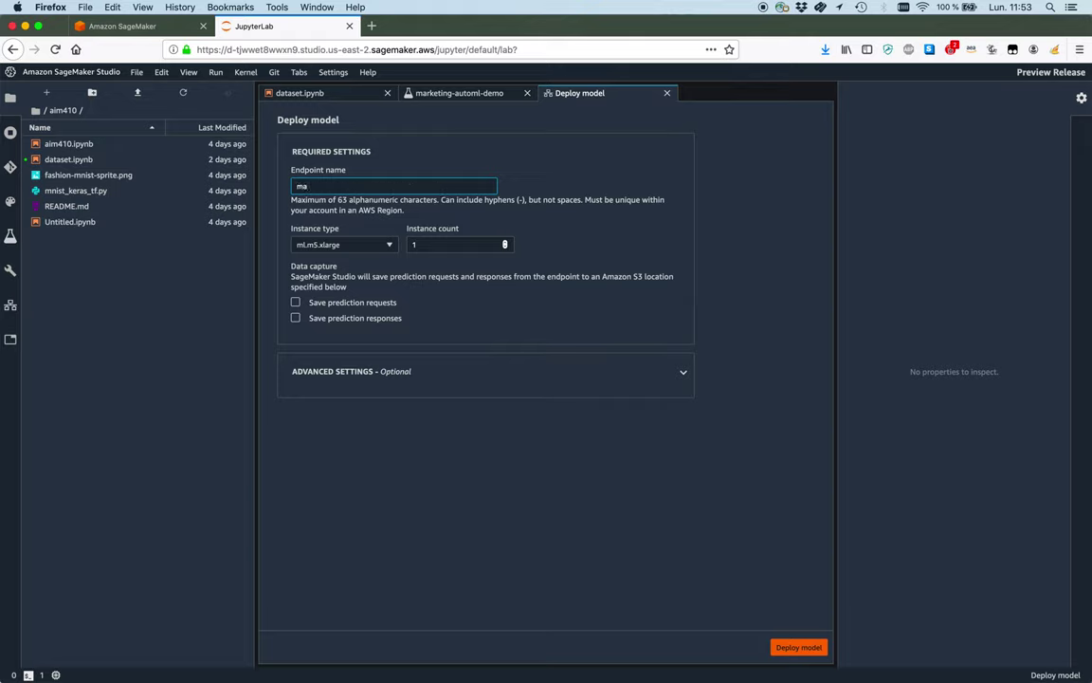
text(rketing-automl-bestmodel)
Look through the available instance types and set the endpoint's instance type to ml.t2.xlarge
click(389, 248)
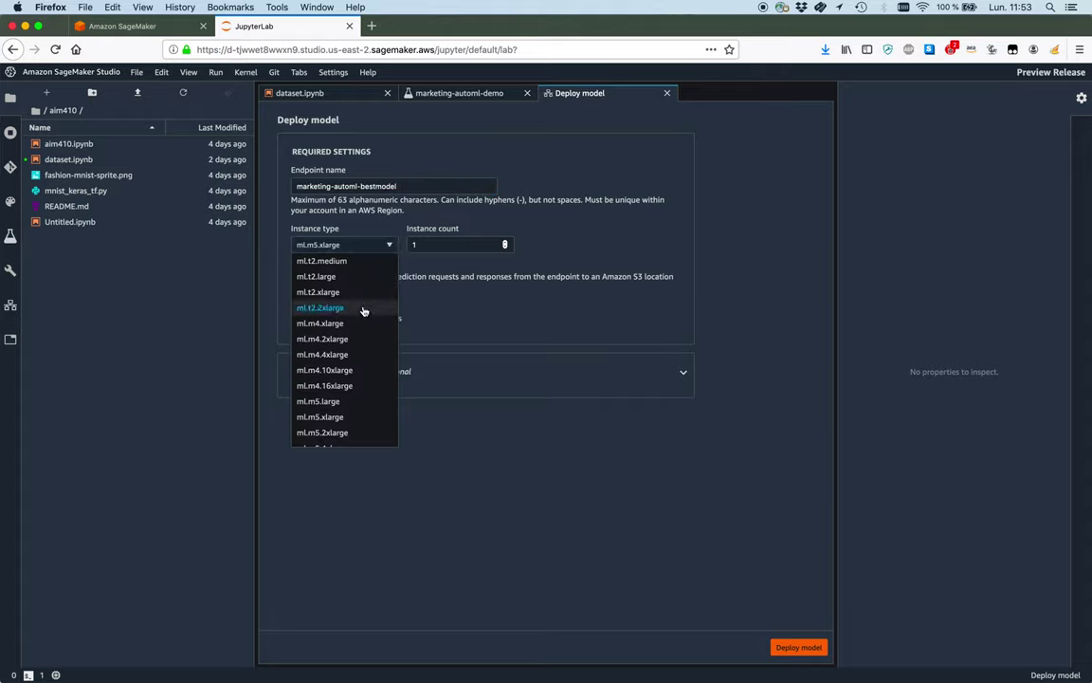
scroll(363, 311, down, 5)
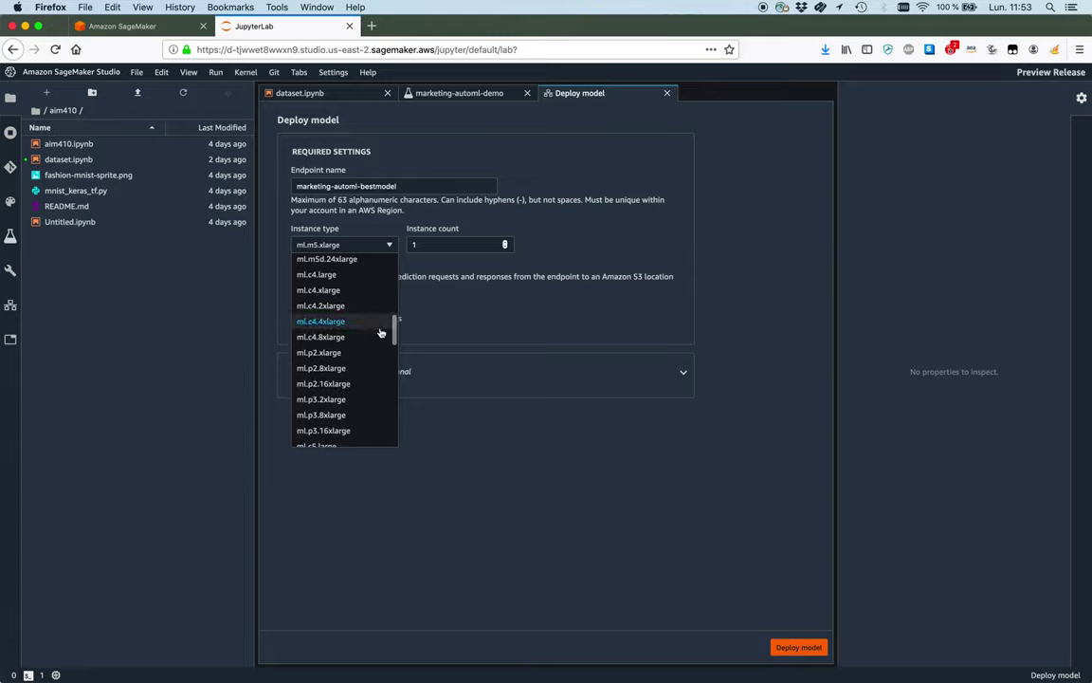
scroll(379, 322, down, 1)
drag(394, 335, 390, 434)
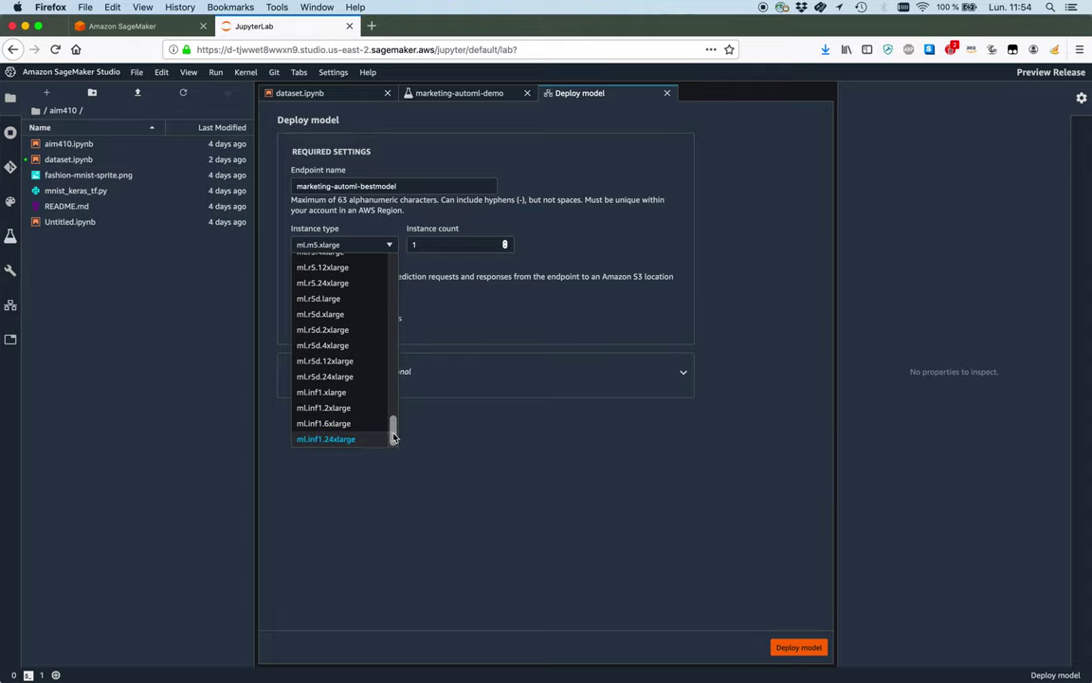
drag(392, 435, 403, 252)
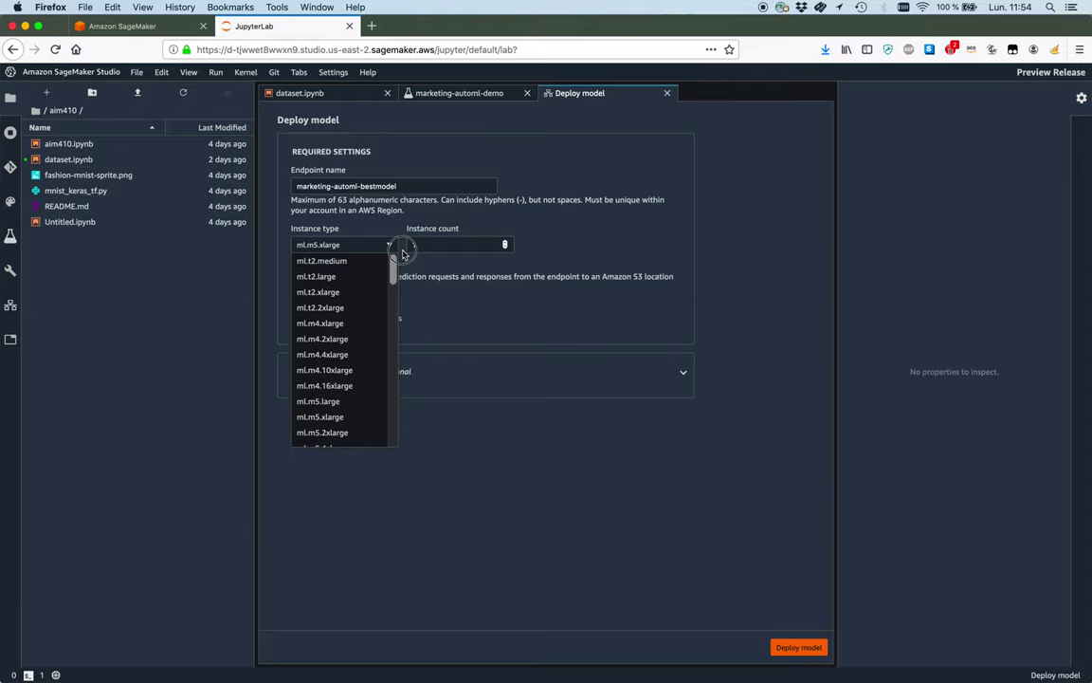
click(355, 294)
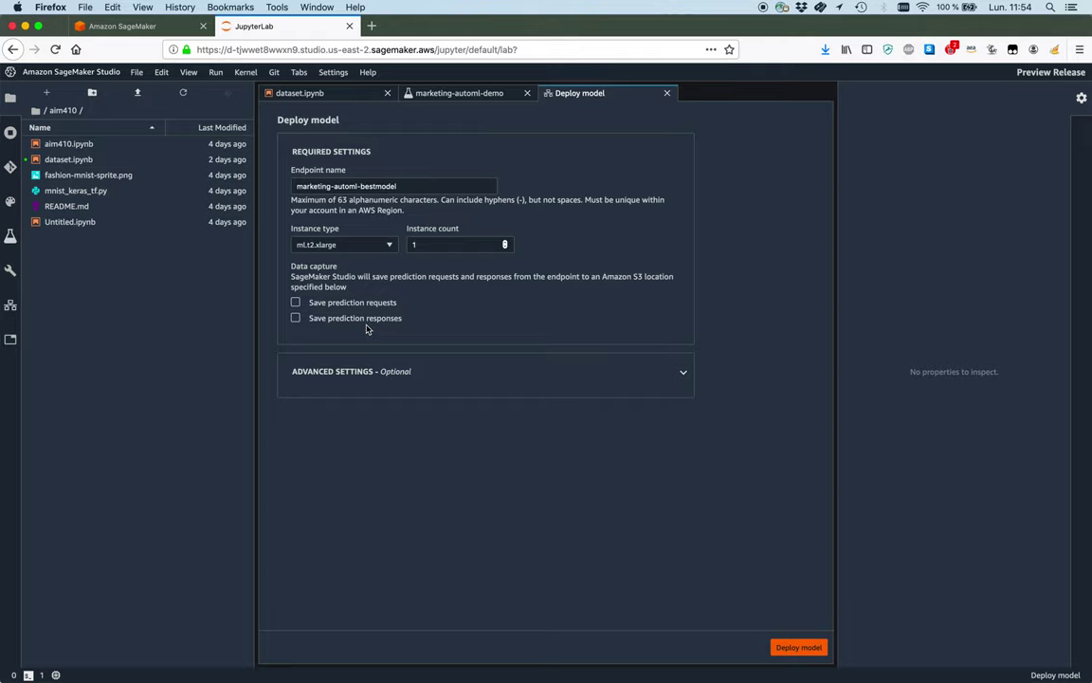
Enable capture of prediction requests and responses to the capture-data S3 bucket for useast2, with a sampling percentage of 100
click(295, 302)
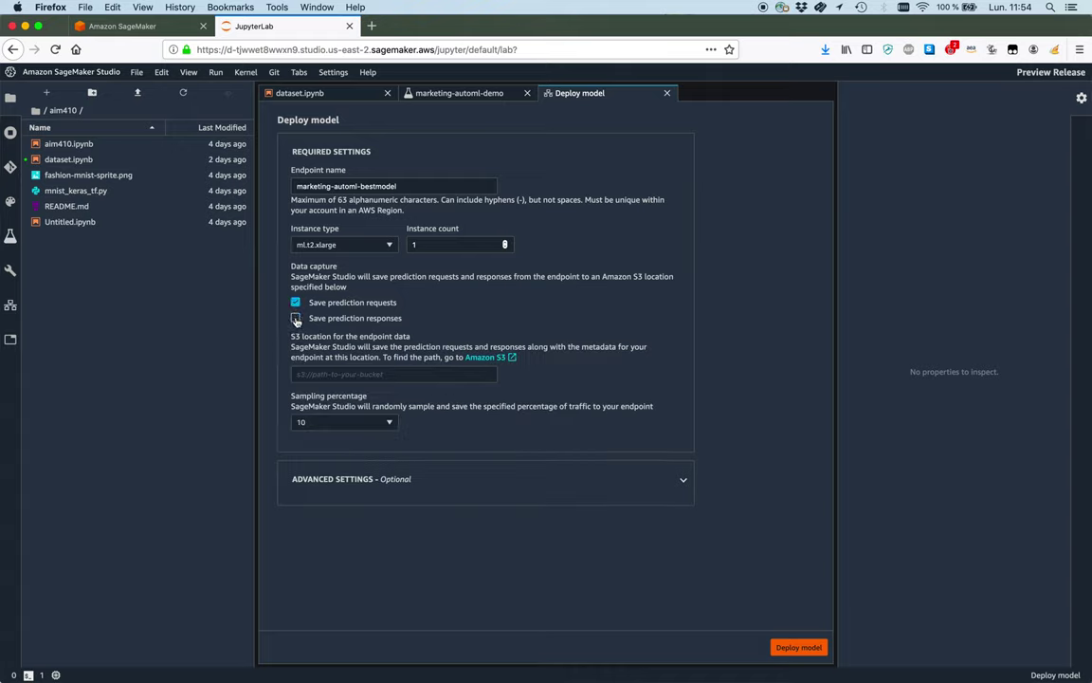
click(294, 319)
click(334, 373)
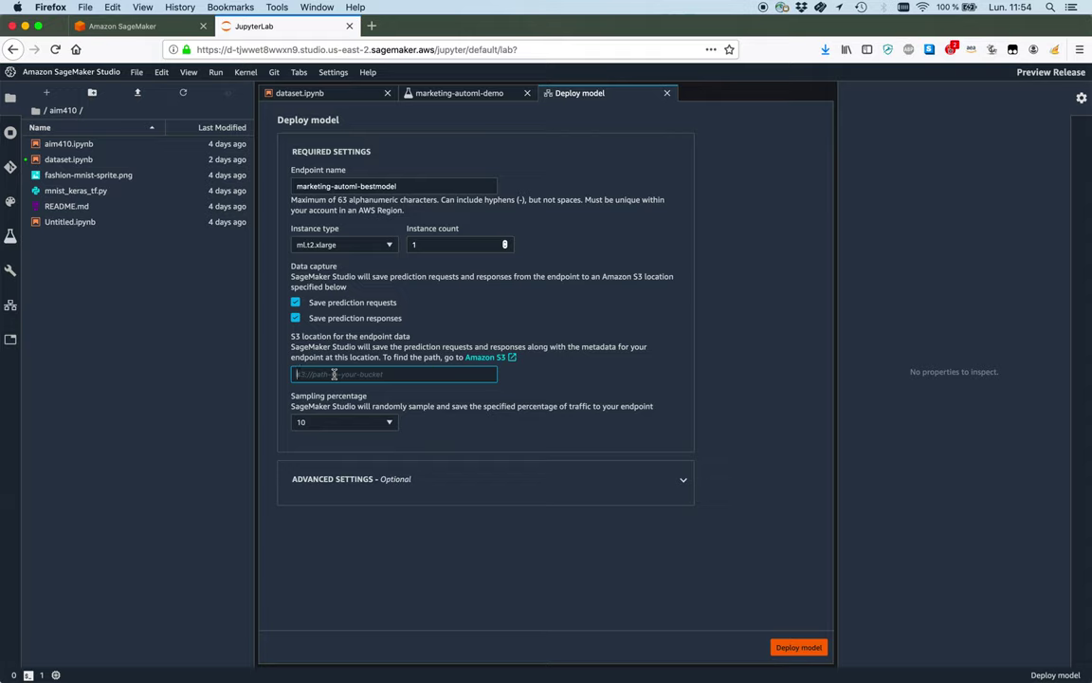
text(s3://jsimon-capture-data-useast2)
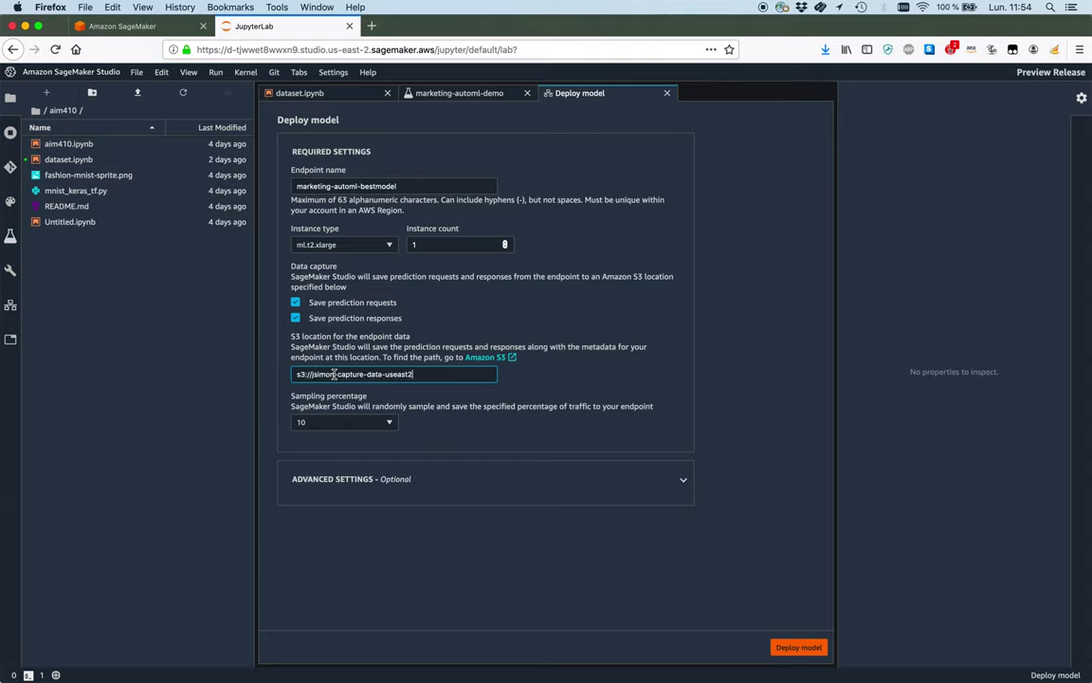
click(389, 424)
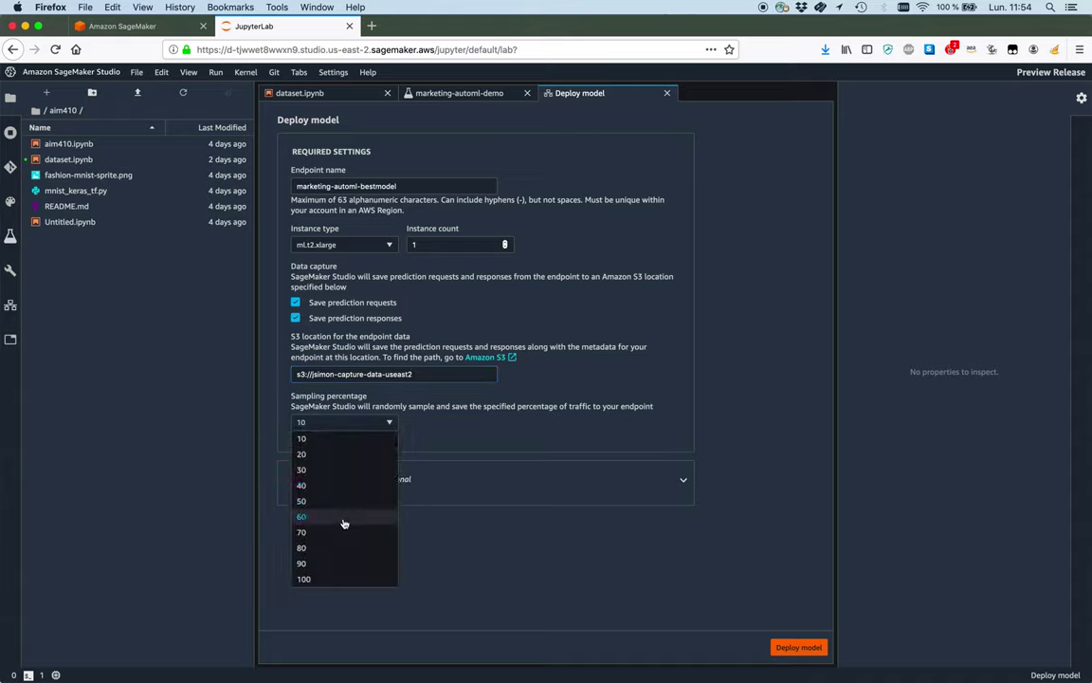
click(328, 579)
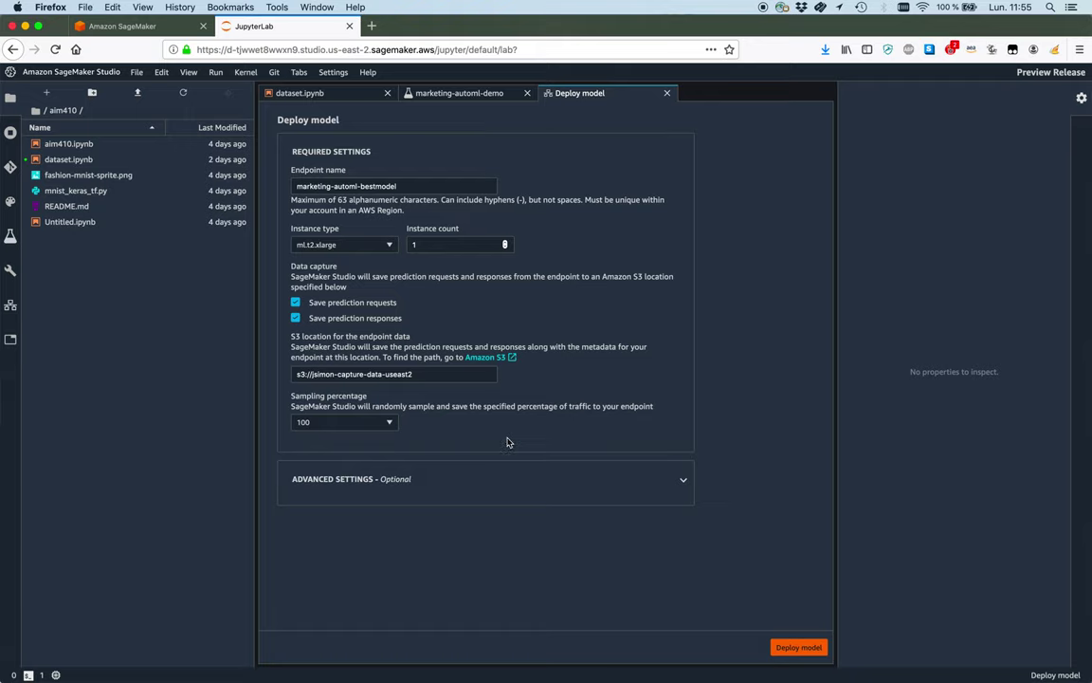
Review the optional IAM role, encryption key and VPC settings, and deploy the model
click(684, 483)
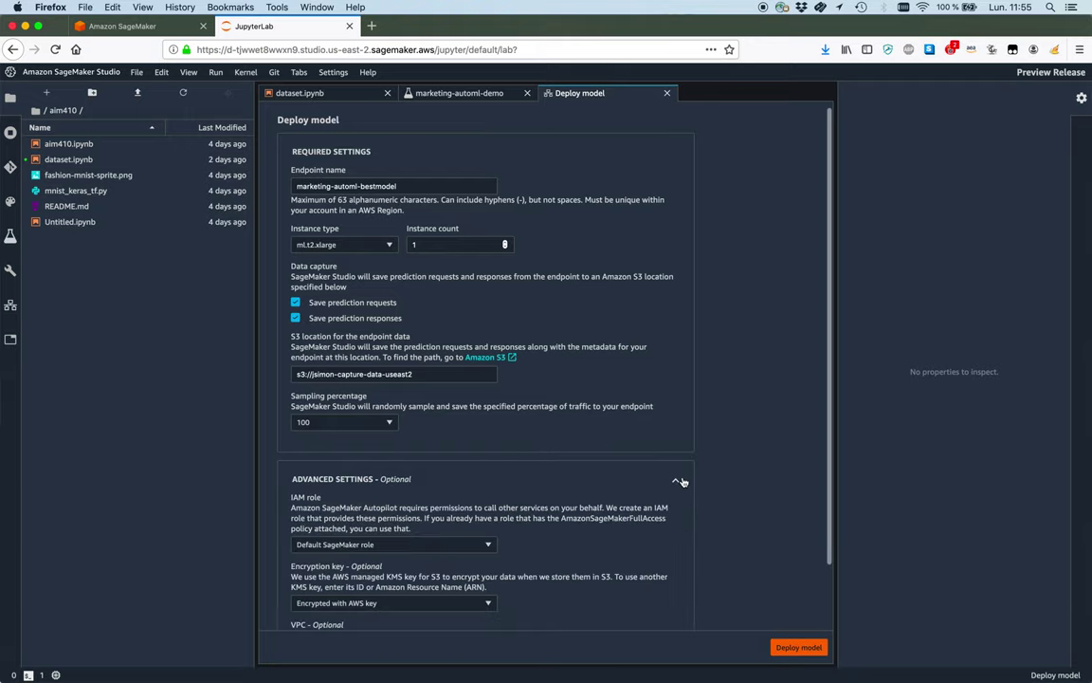
scroll(651, 527, down, 2)
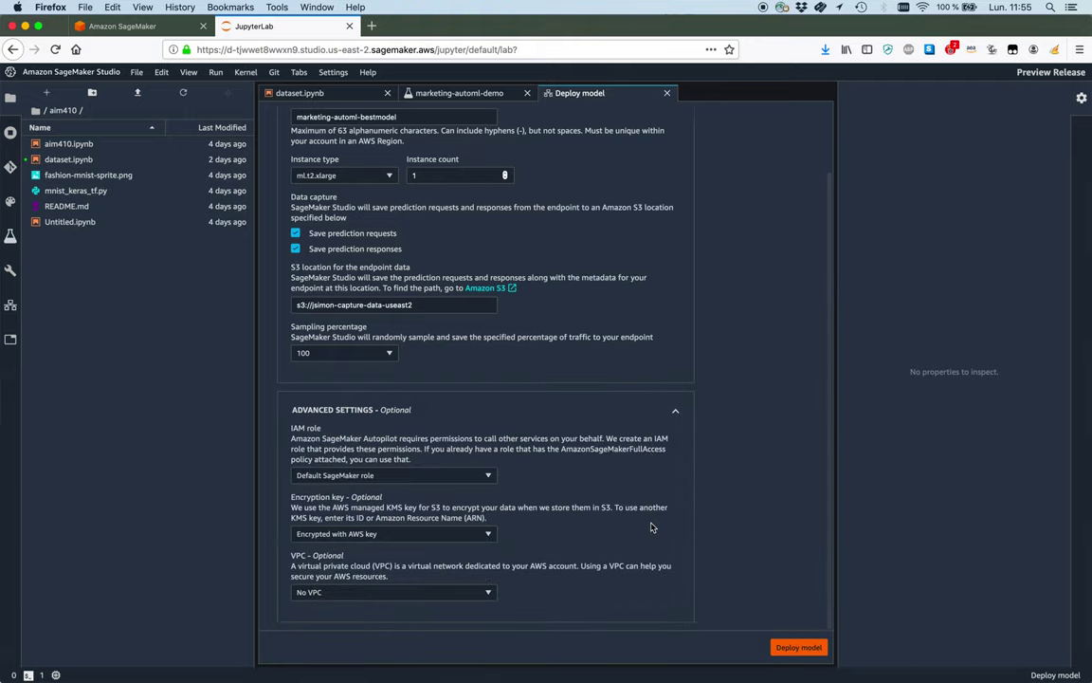
click(675, 415)
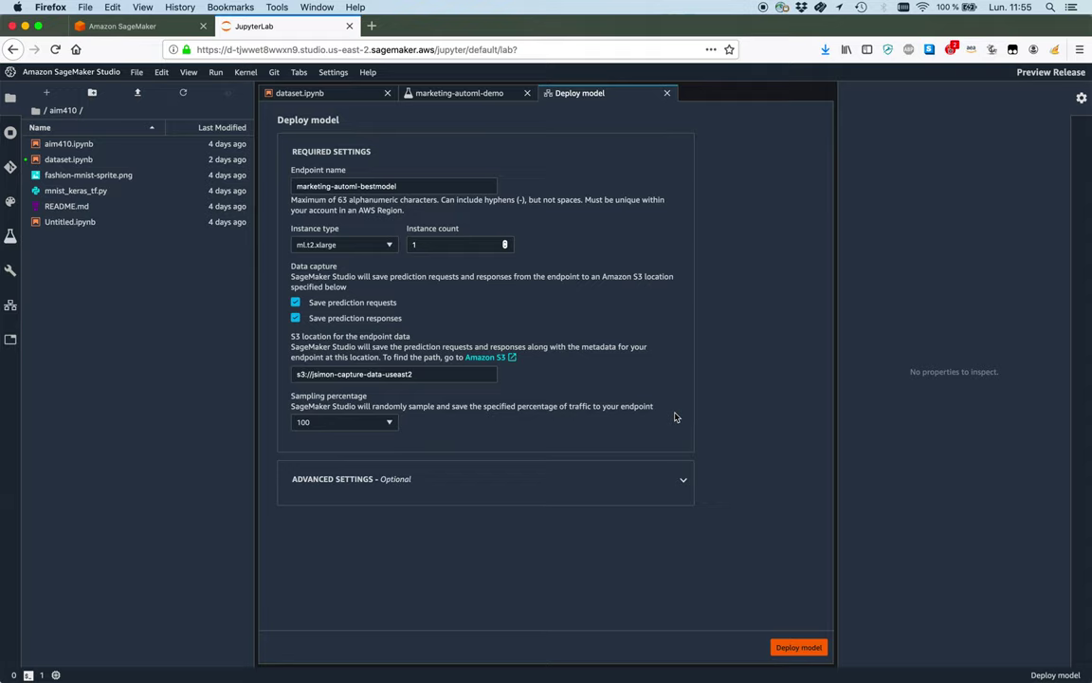
click(798, 649)
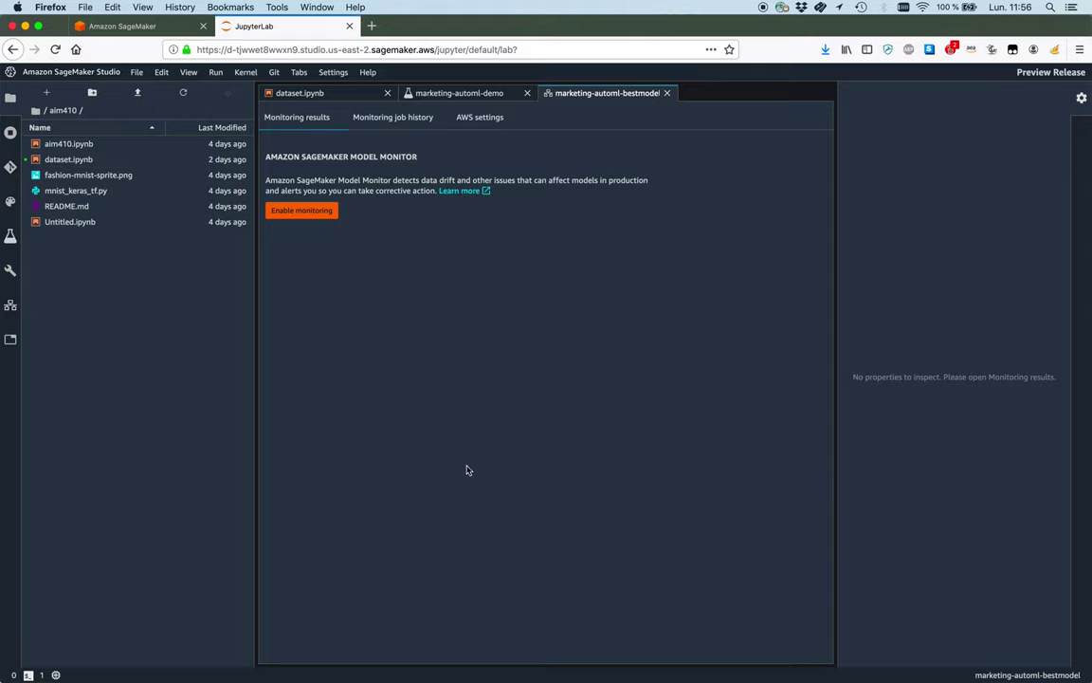
Check the endpoint's status in the endpoint list and examine its AWS settings, monitoring job history and monitoring results
click(11, 306)
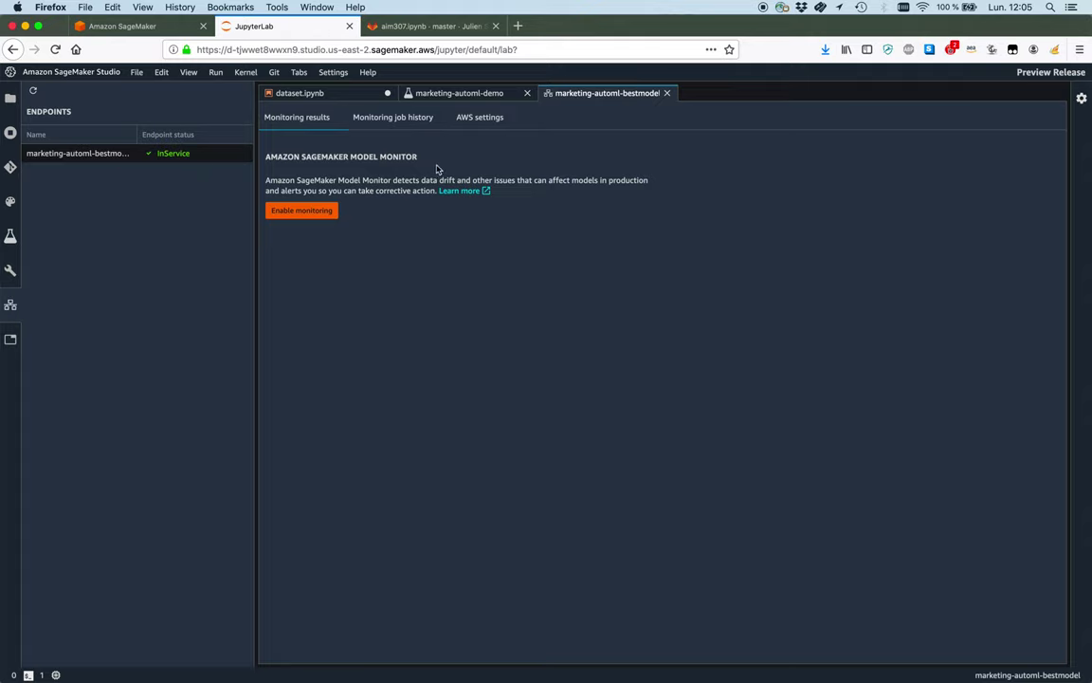
click(473, 119)
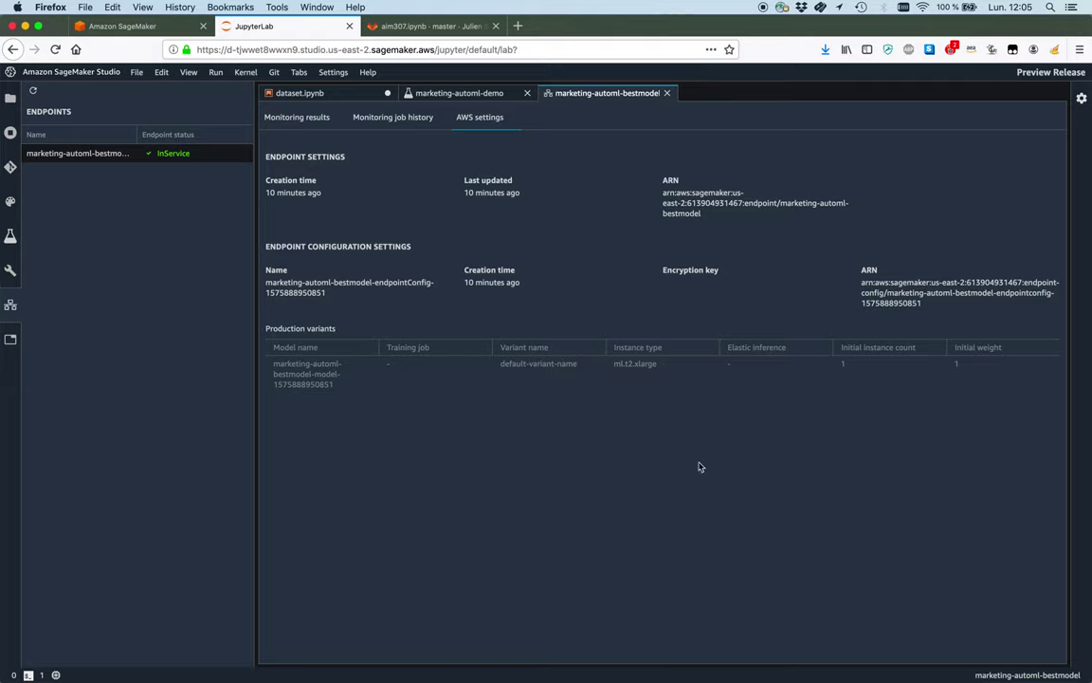
click(418, 120)
click(318, 119)
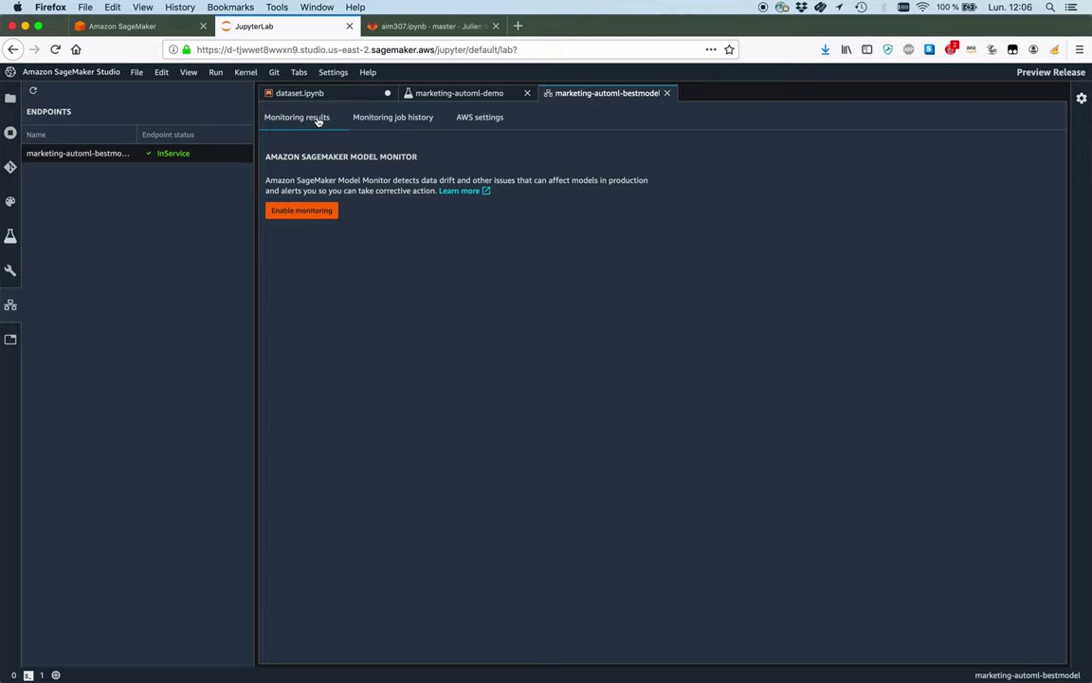
click(314, 96)
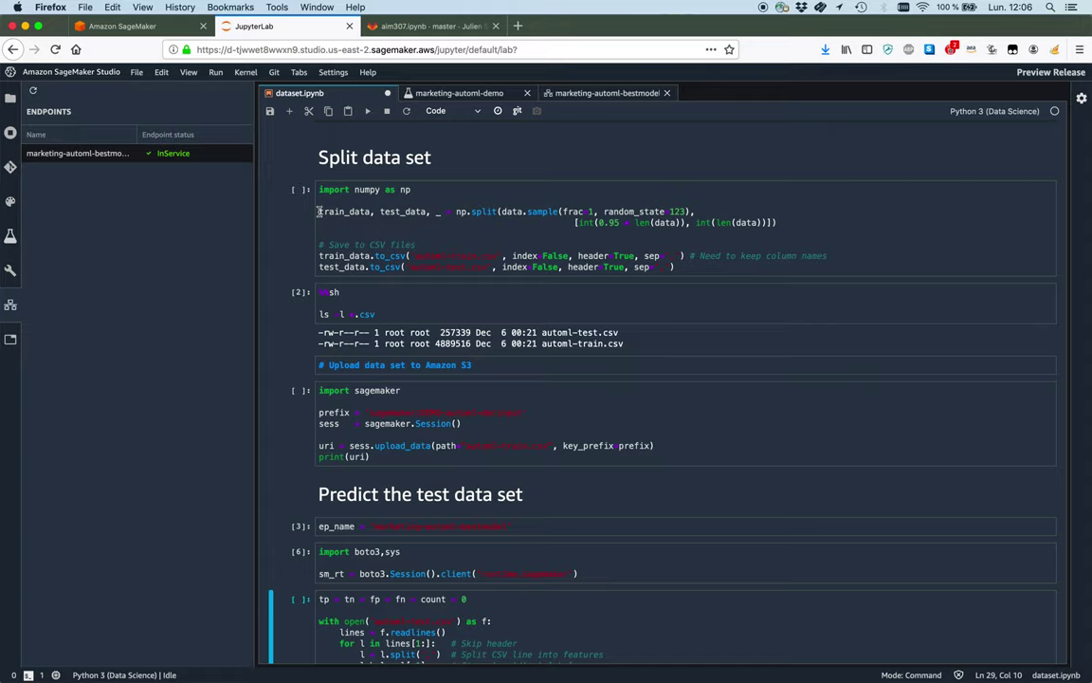
click(596, 92)
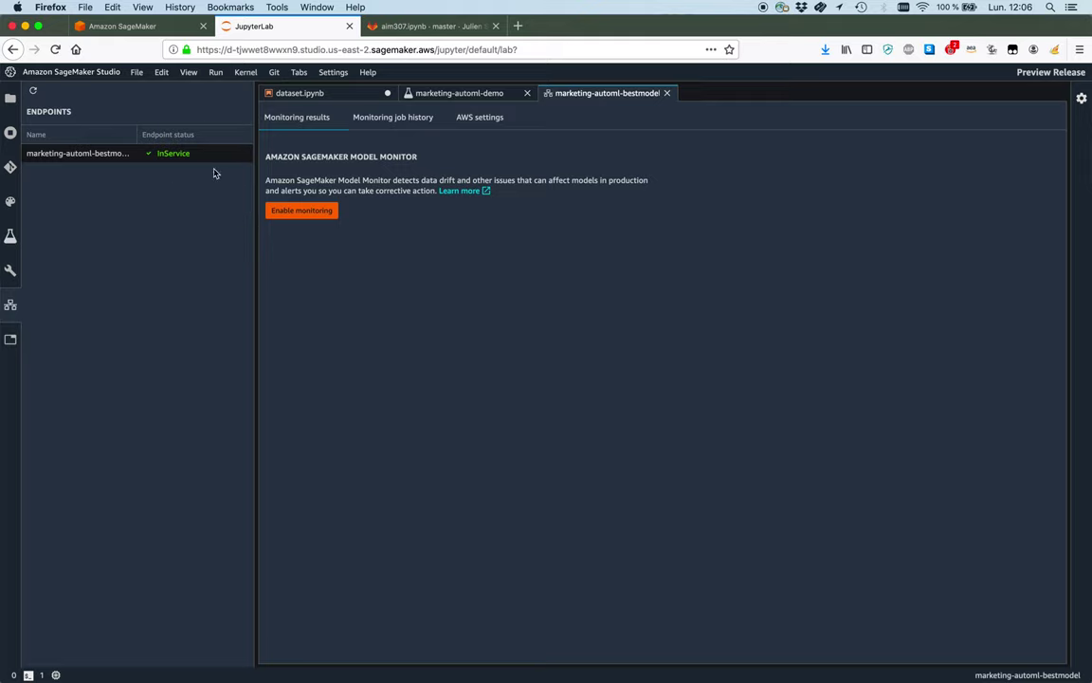
click(467, 120)
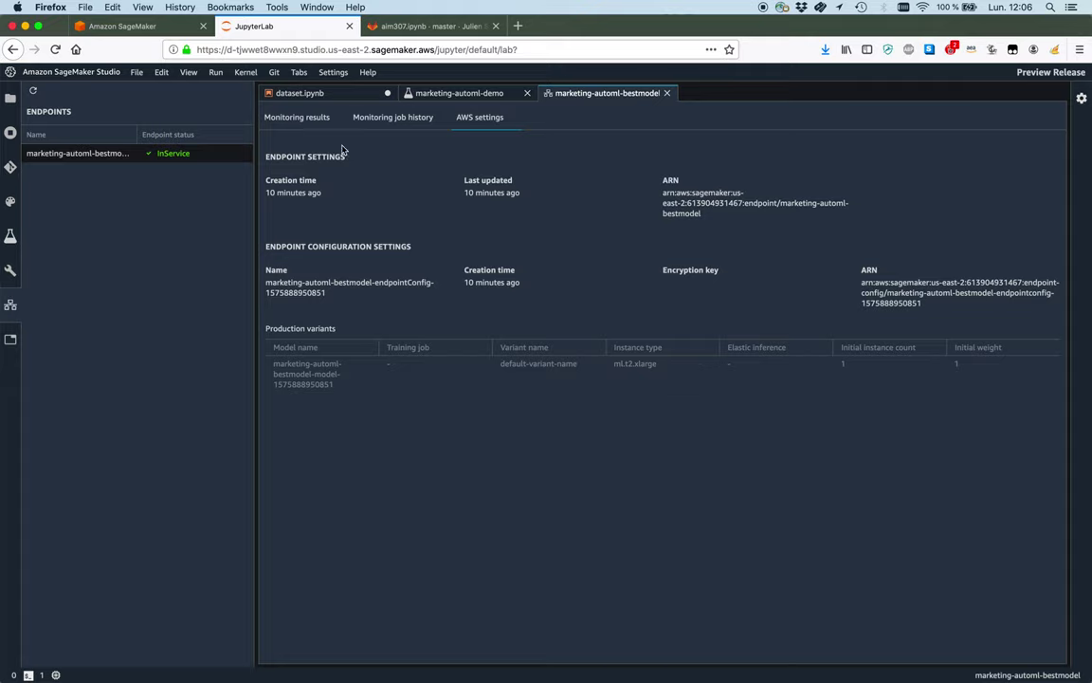
Review dataset.ipynb from the data set download and its sample rows through the split and S3 upload to the prediction code
click(315, 94)
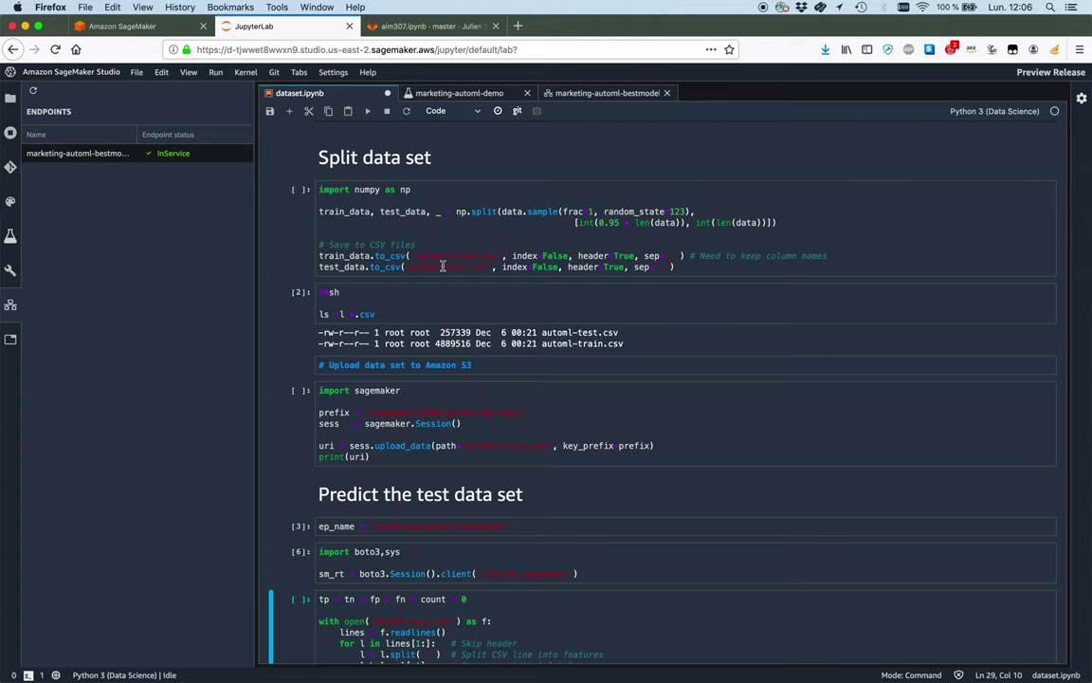
scroll(442, 266, up, 8)
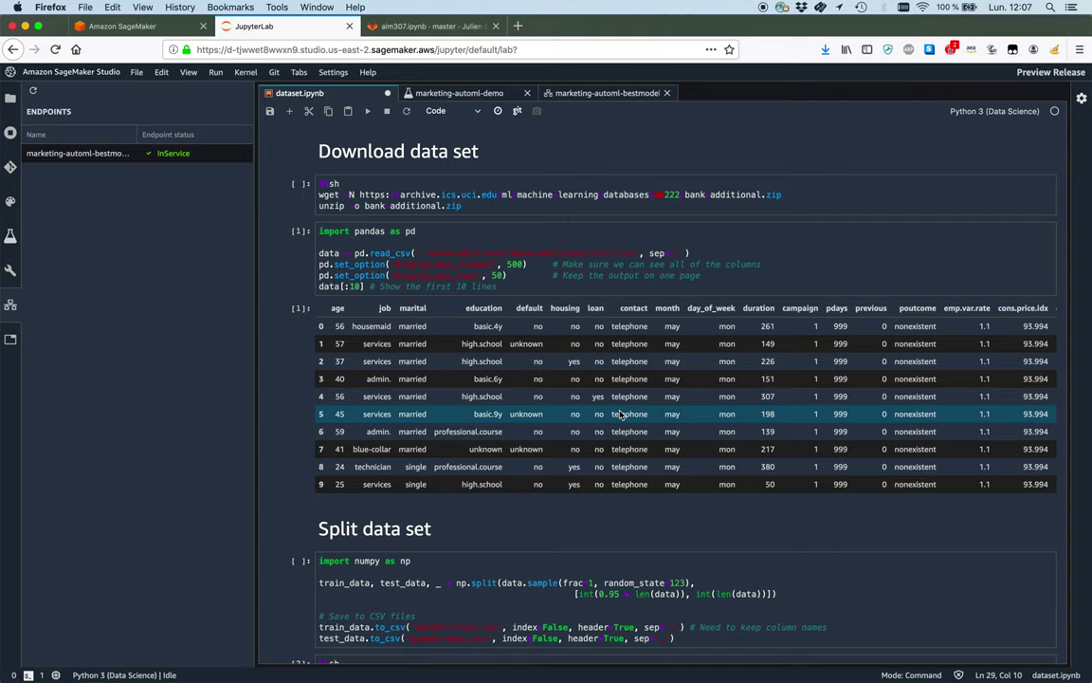
scroll(622, 415, right, 5)
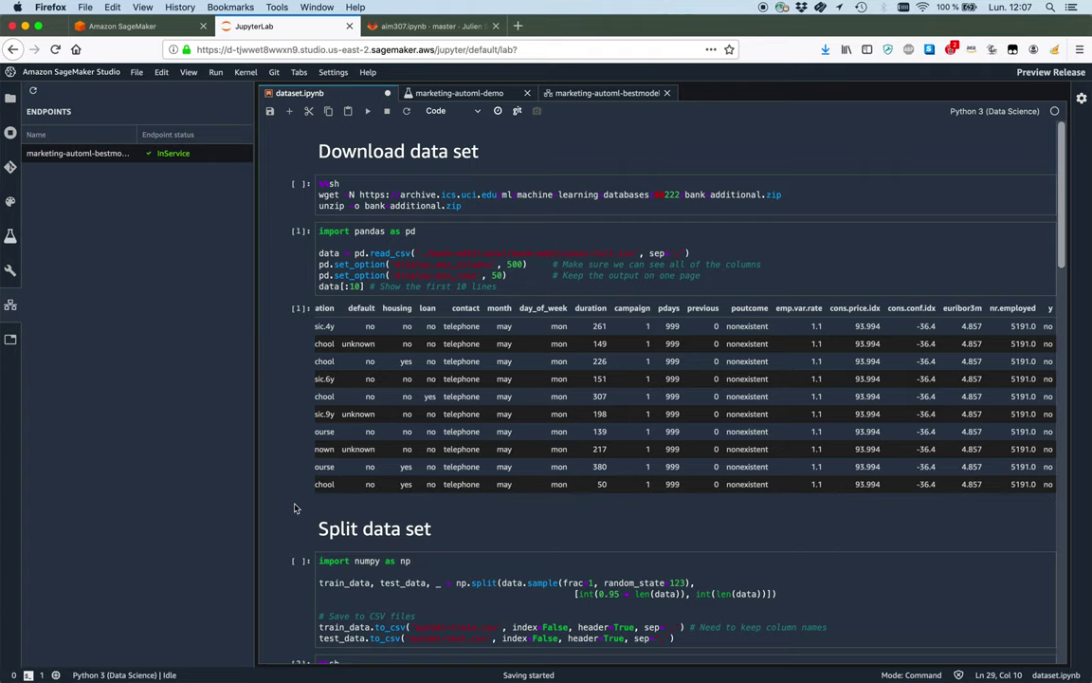
scroll(270, 507, down, 2)
scroll(294, 503, down, 4)
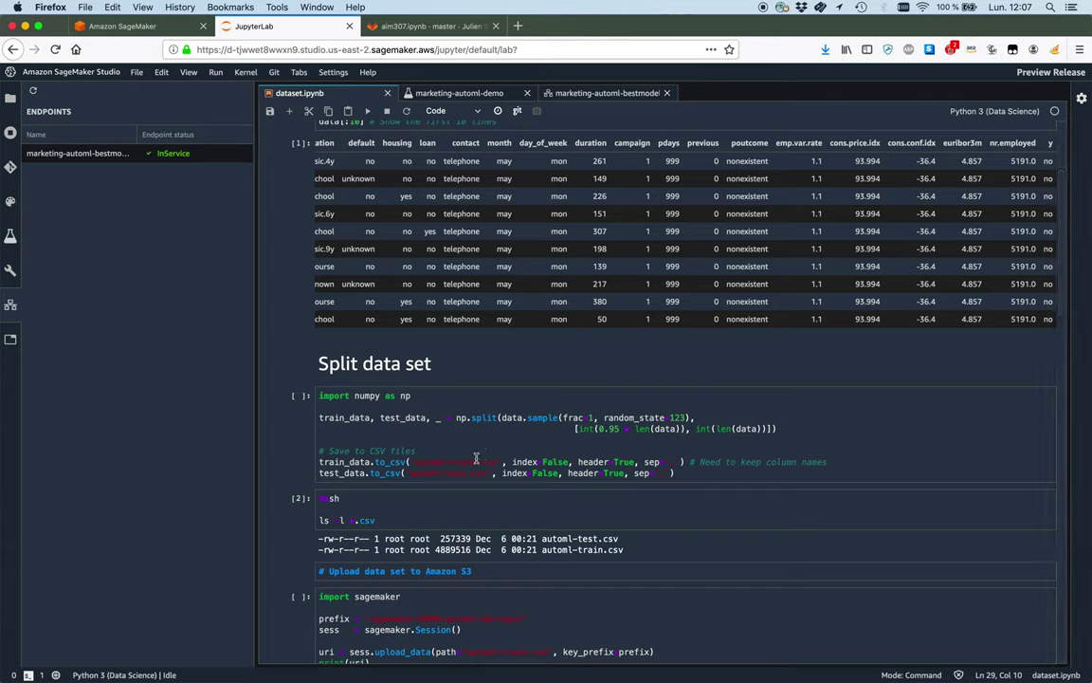
scroll(476, 459, down, 3)
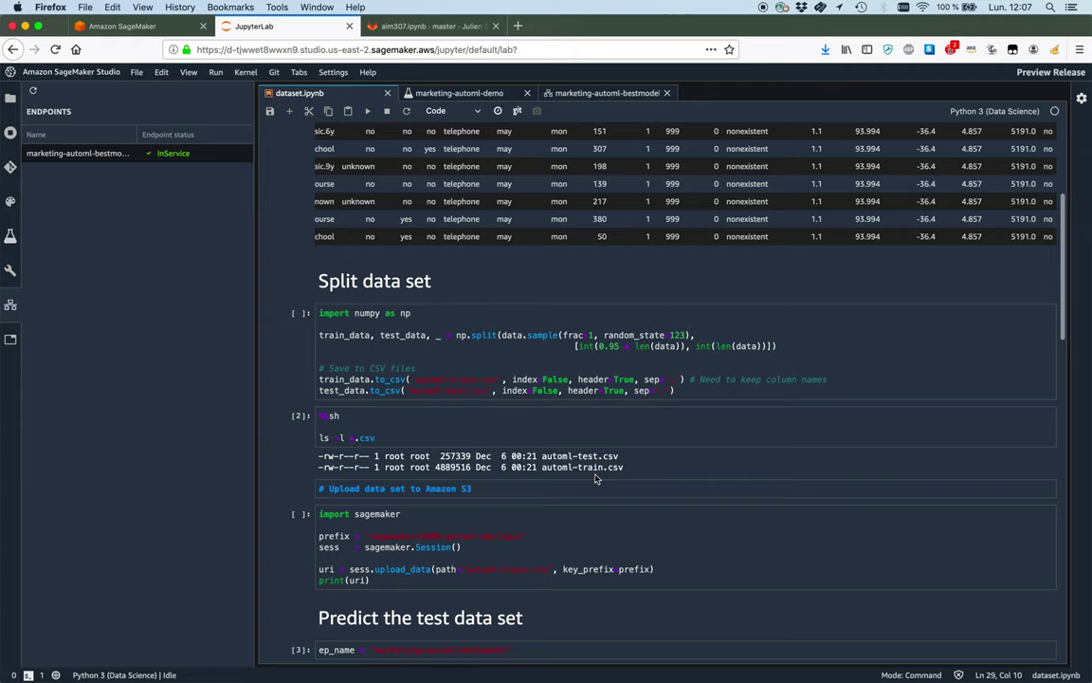
scroll(596, 479, down, 1)
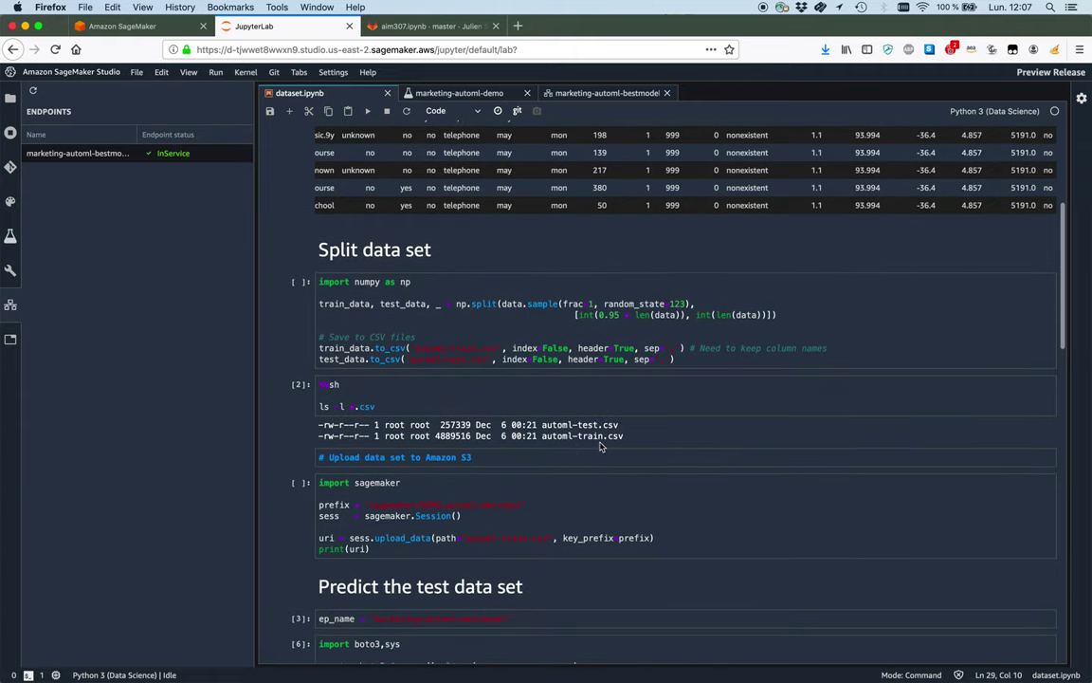
scroll(654, 465, down, 9)
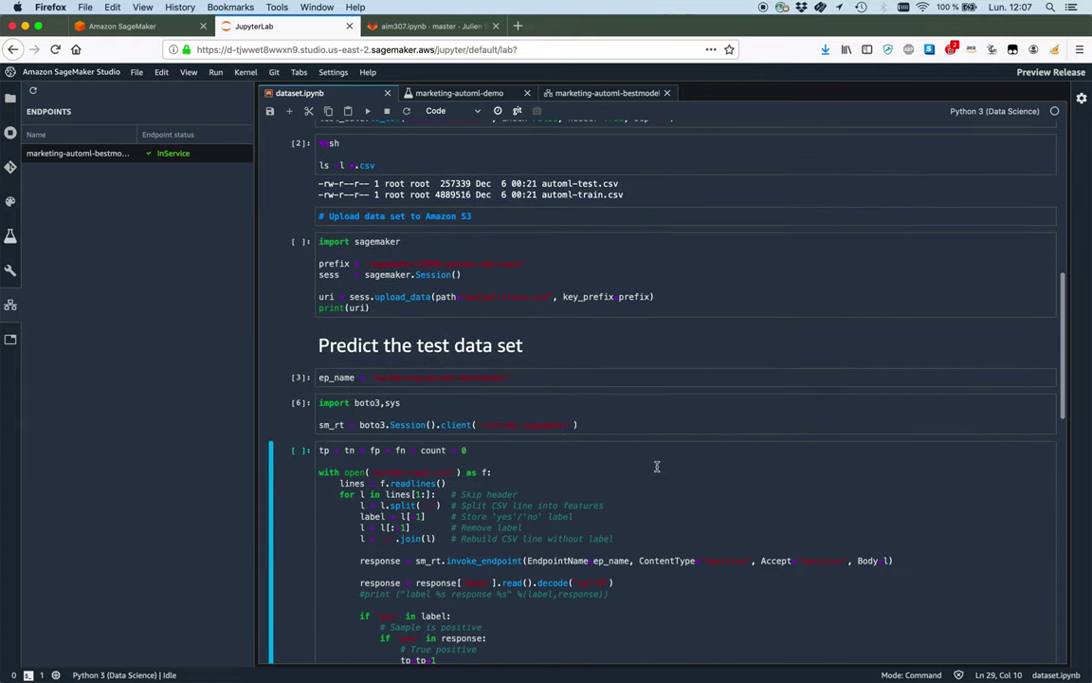
scroll(655, 465, down, 3)
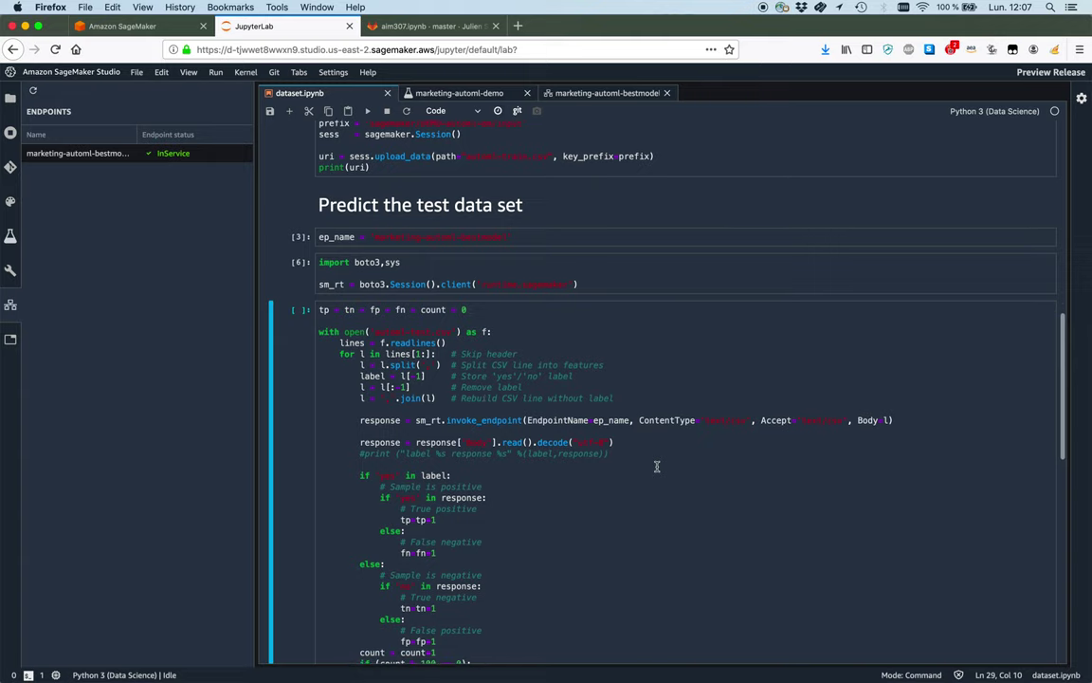
Run the cell that defines ep_name under the Predict the test data set heading
click(454, 239)
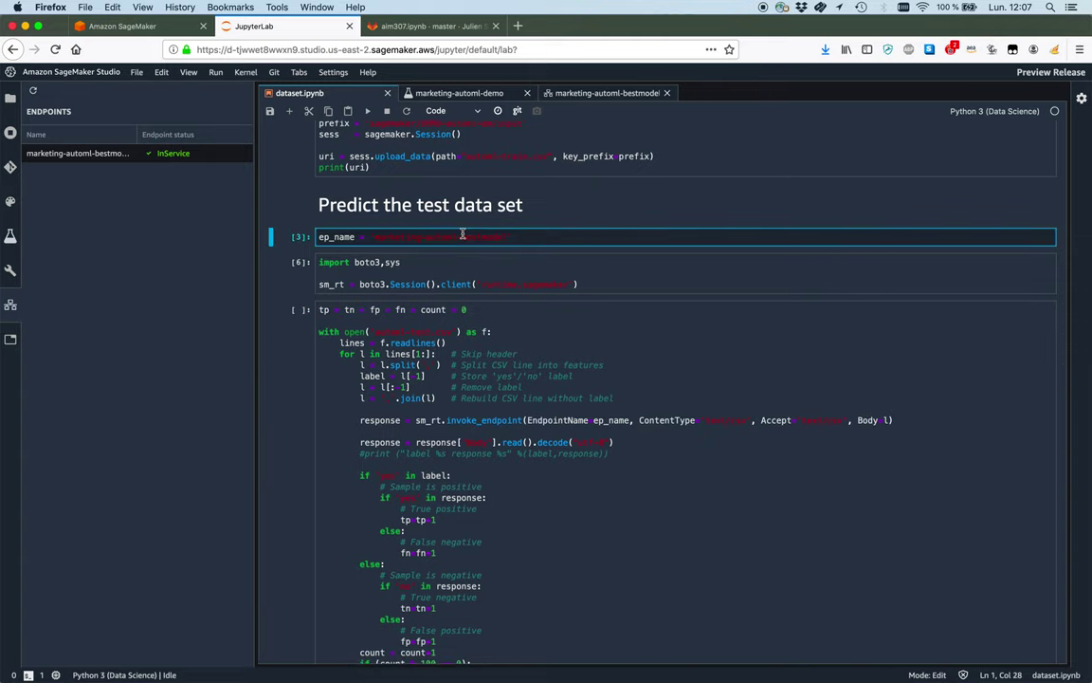
click(368, 112)
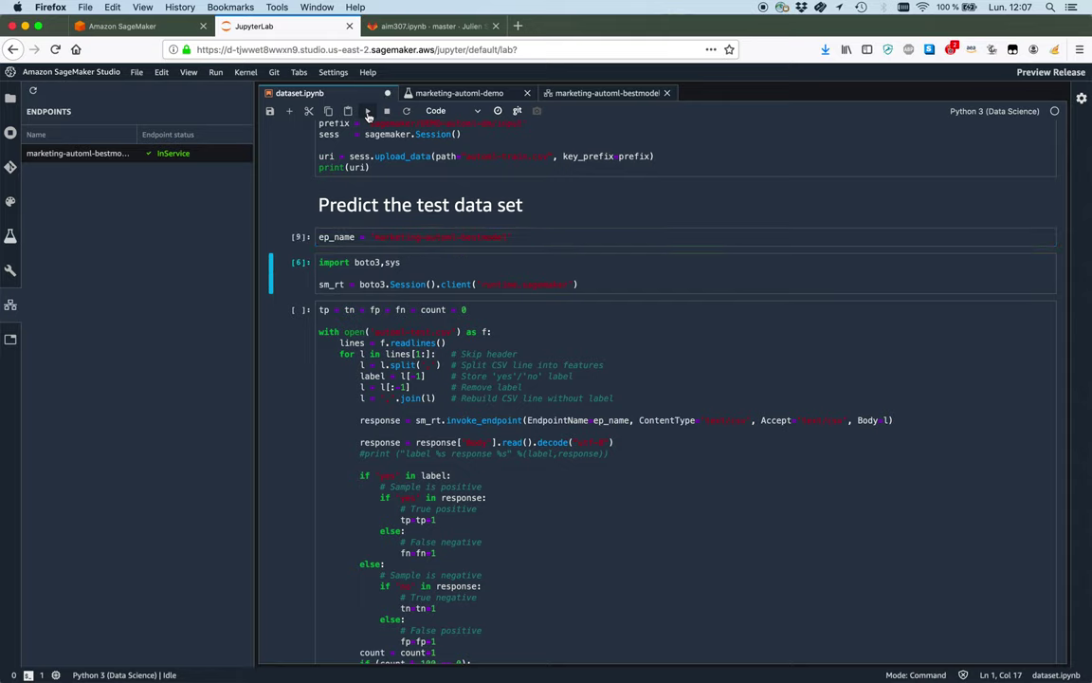